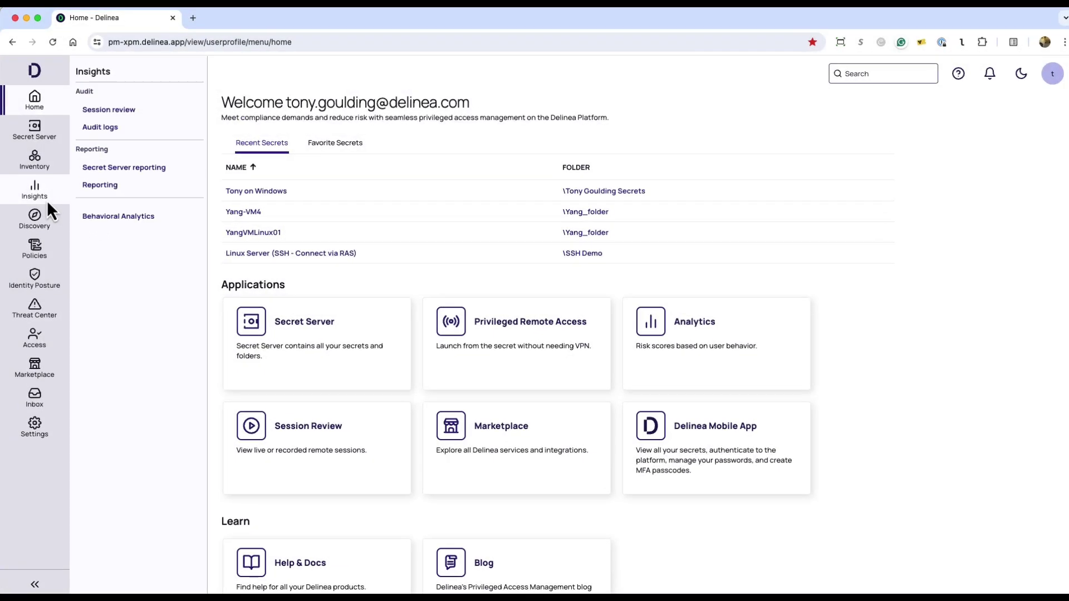
Open Insights > Session review to list all 656 recorded sessions.
left_click(90, 373)
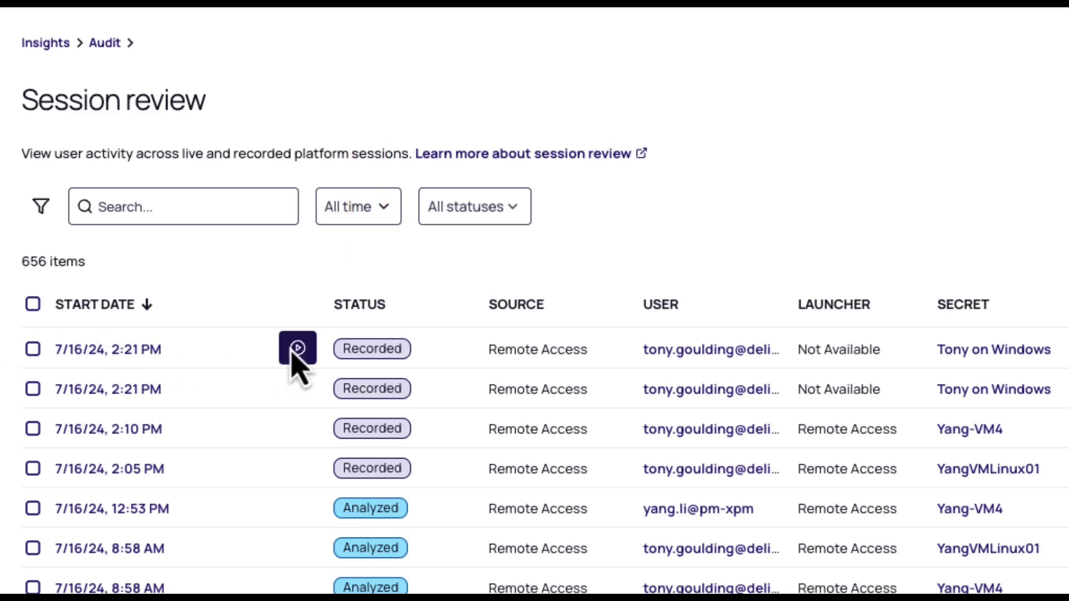
Play the 7/16/24 2:21 PM Windows session, skip ahead and pause at 3:07.
left_click(298, 349)
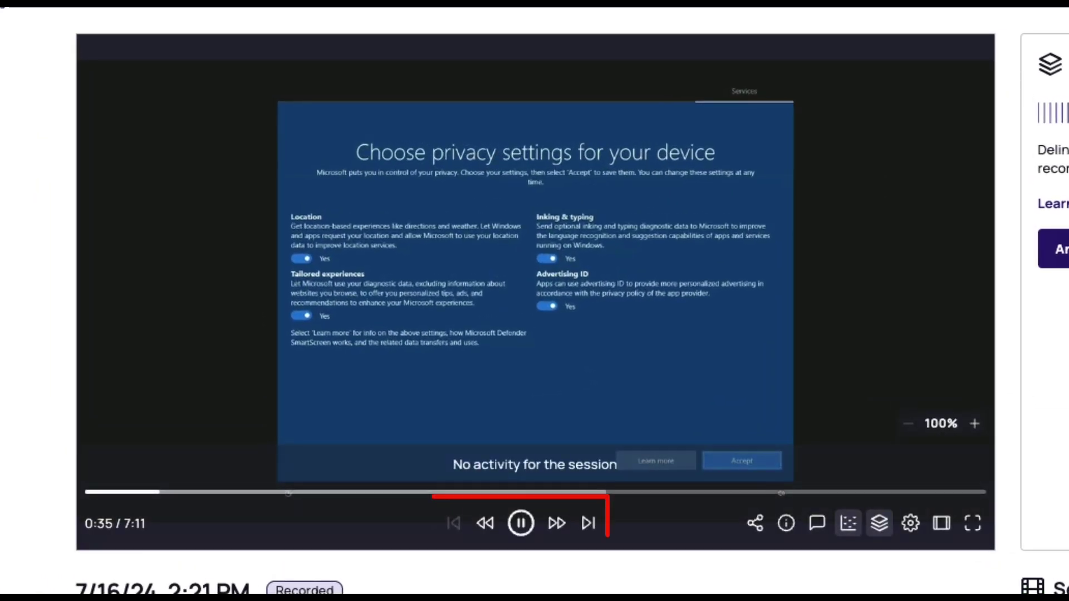
left_click(248, 493)
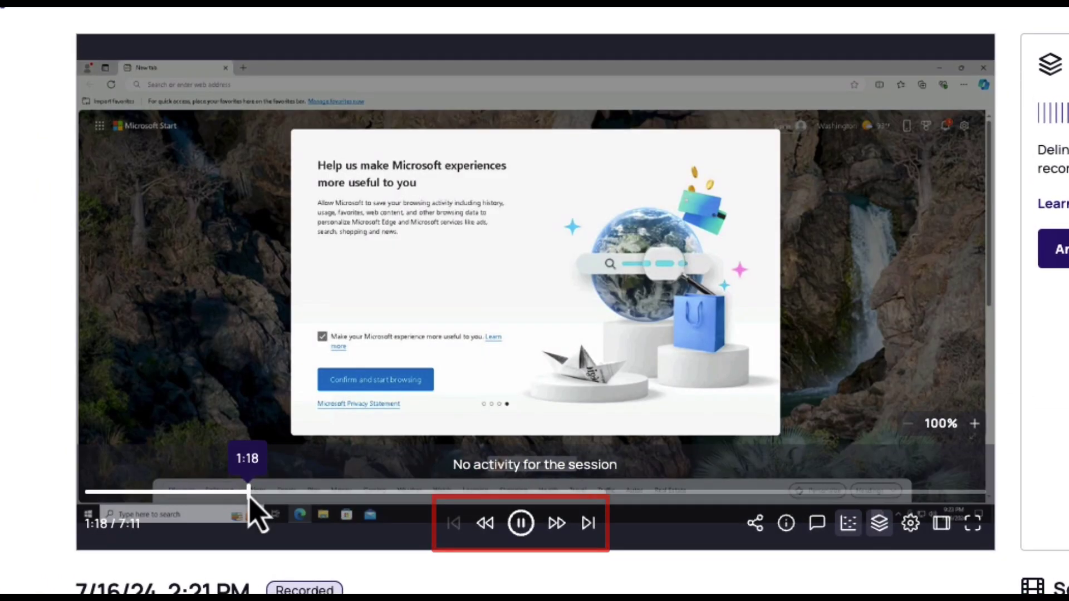
left_click(349, 492)
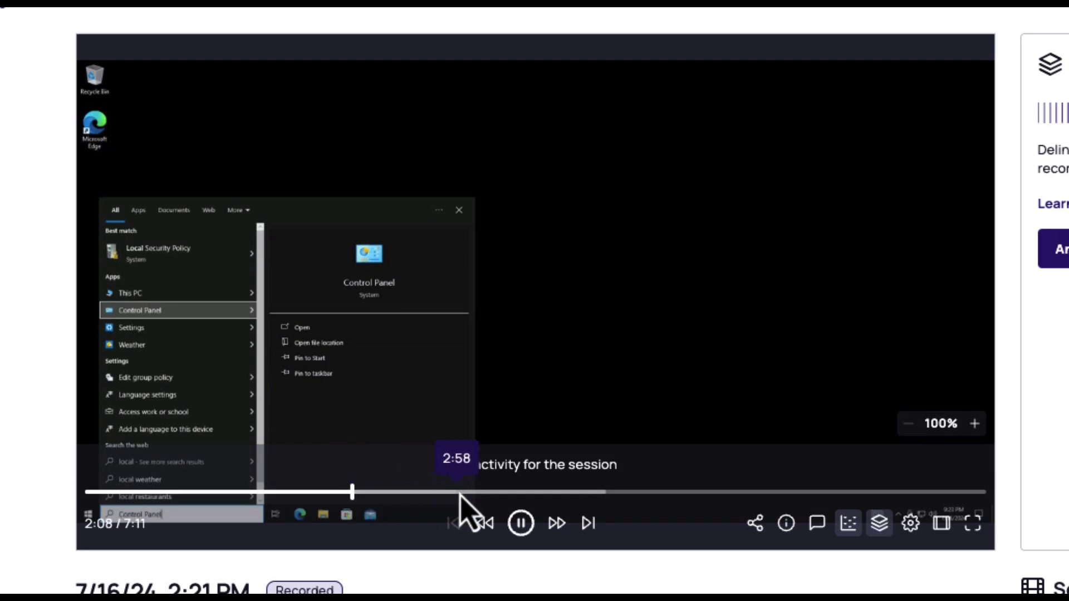
left_click(466, 493)
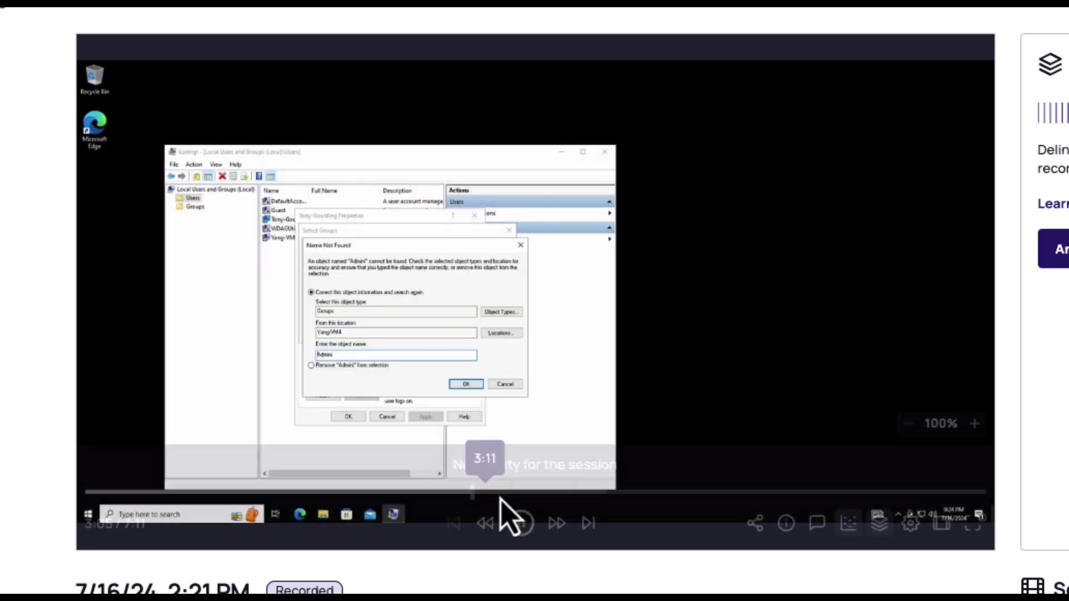
mouse_move(521, 523)
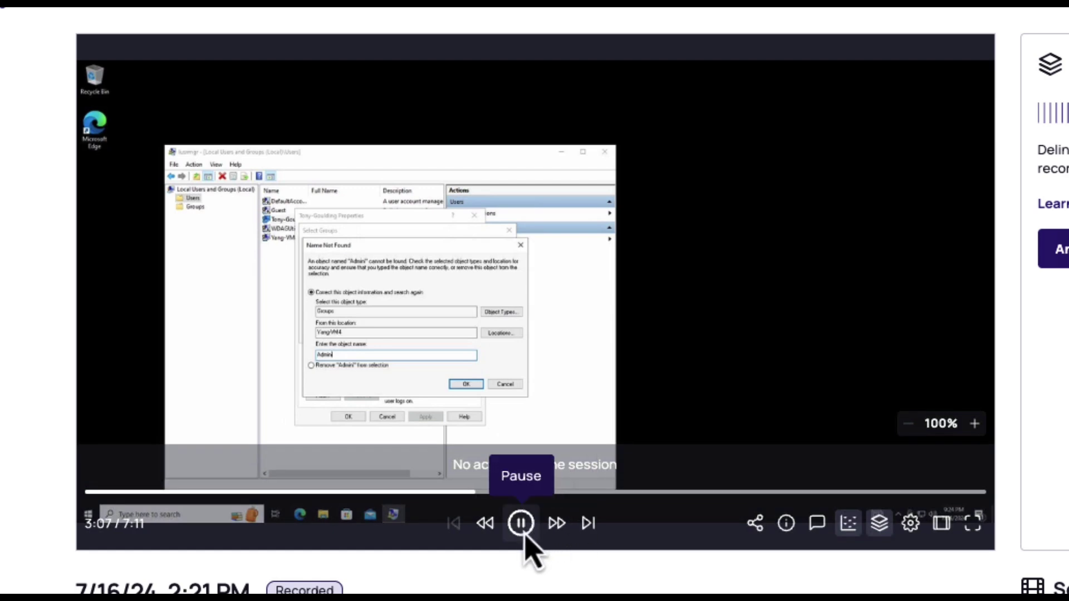
left_click(522, 524)
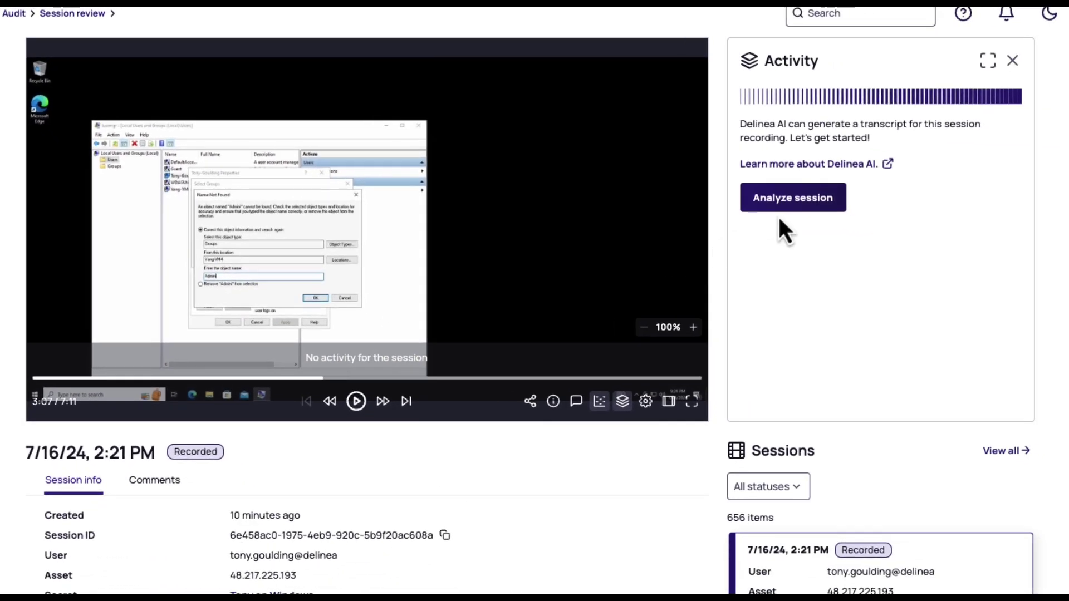
Analyze the 2:21 PM session, then jump to the 3:27 Administrators-group anomaly.
left_click(799, 210)
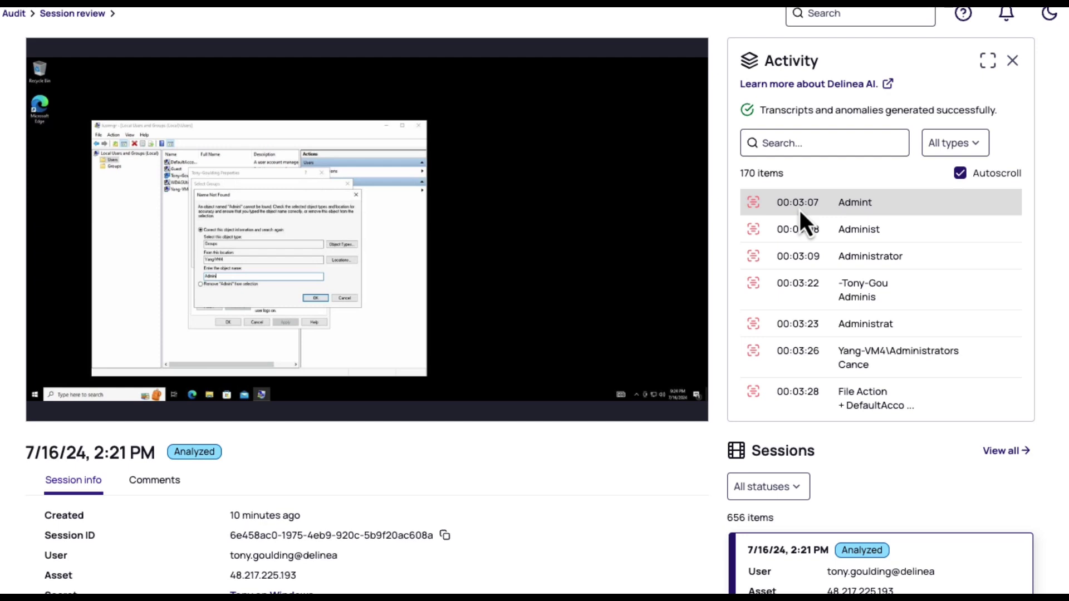
mouse_move(534, 310)
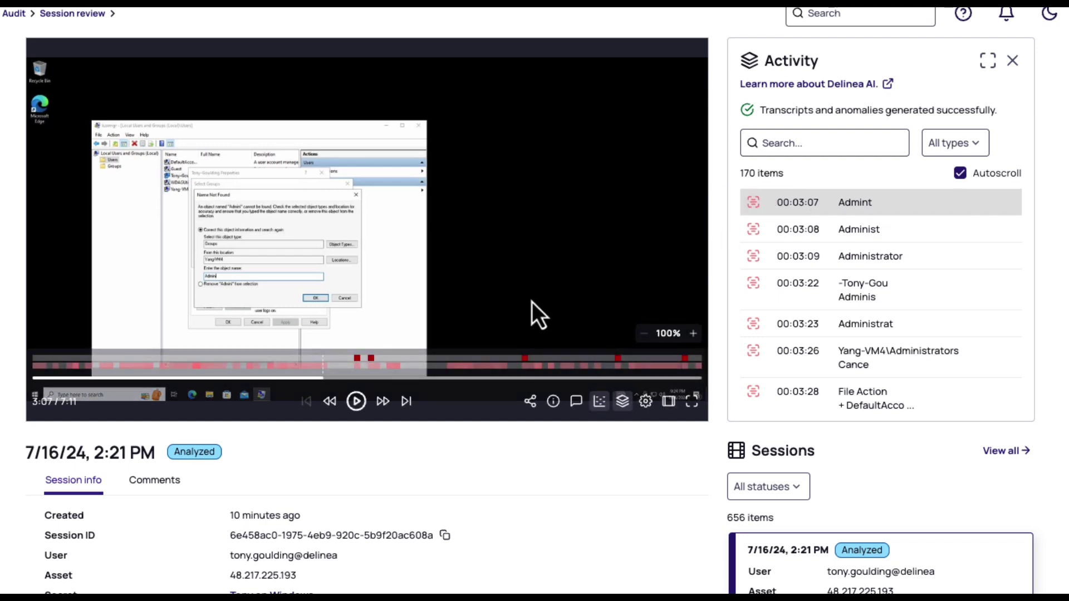
mouse_move(356, 358)
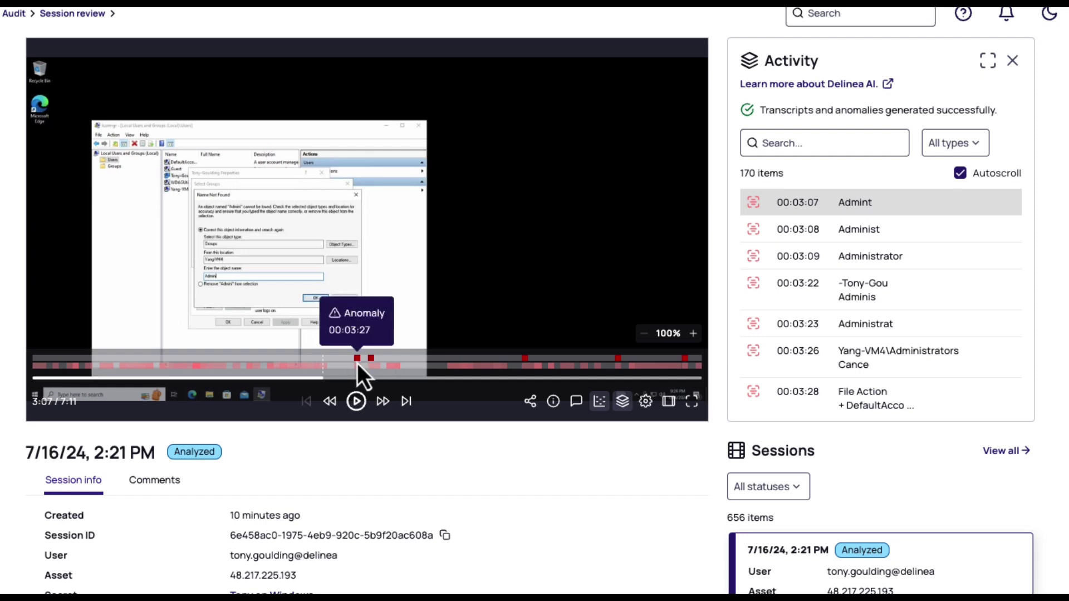
left_click(359, 365)
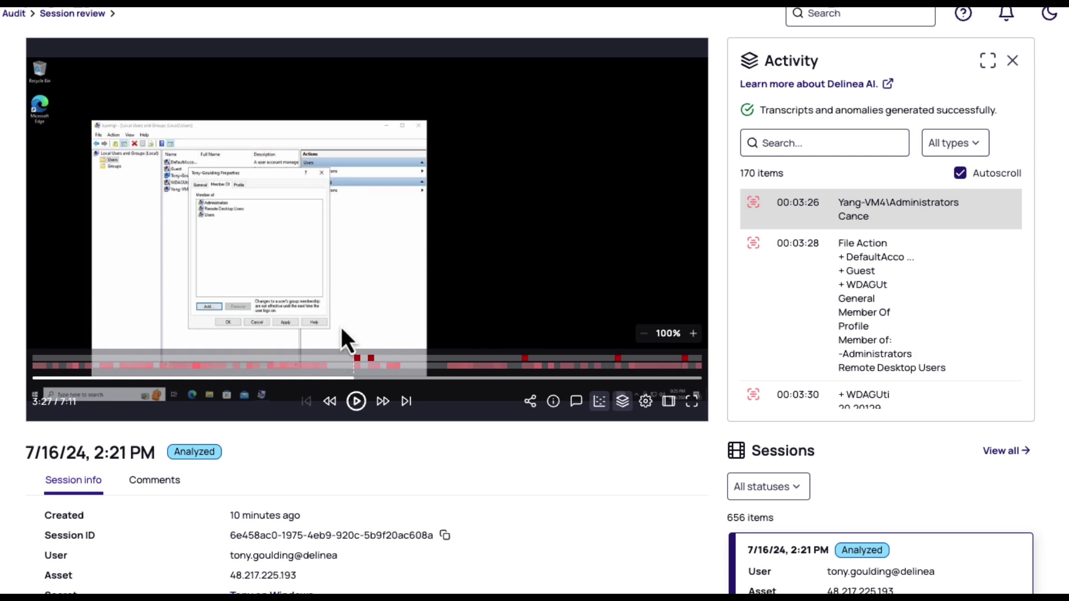
In theatre mode, review the Access denied, UAC and 6:15 anomalies, then return to the list.
left_click(668, 404)
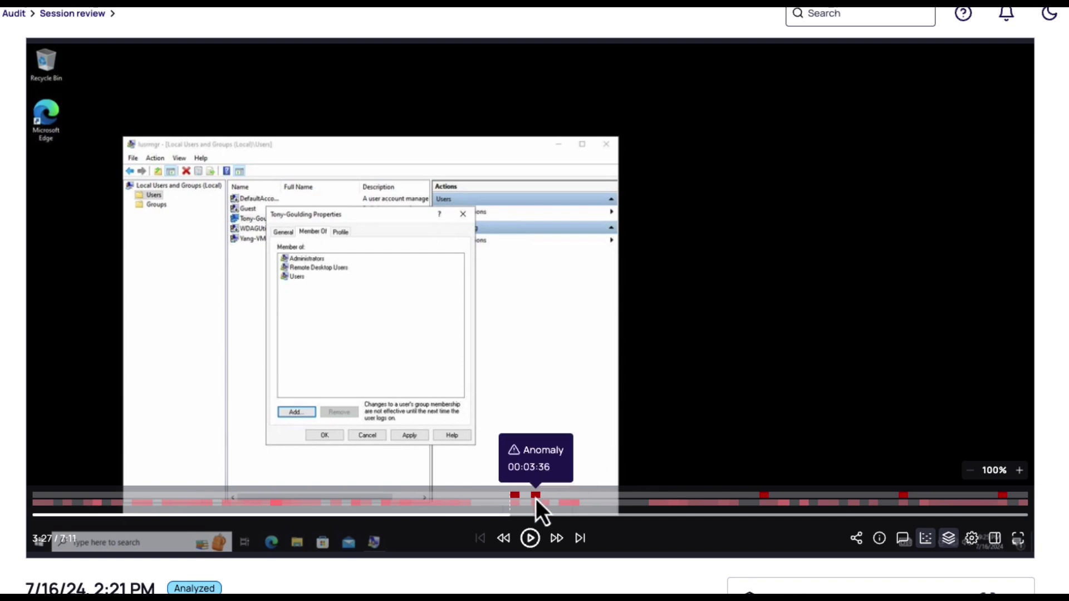
left_click(536, 498)
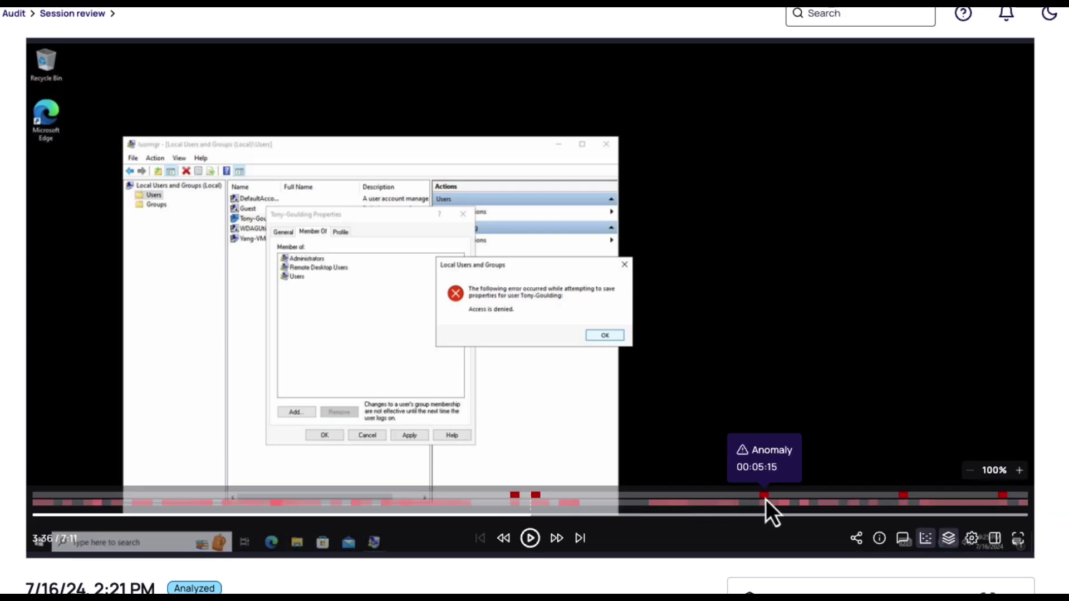
left_click(766, 499)
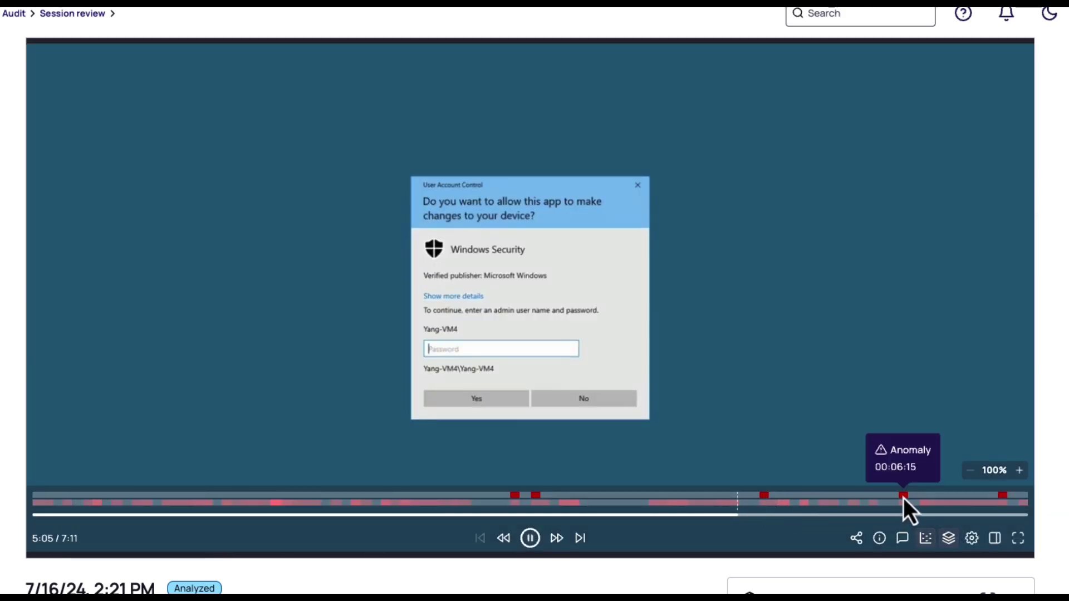
left_click(902, 496)
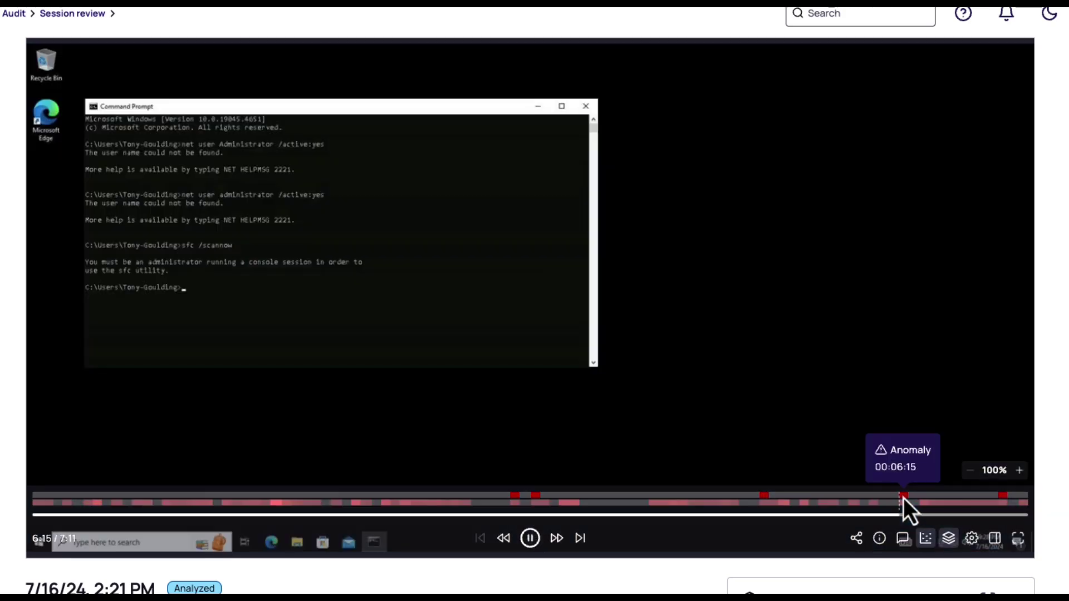
left_click(872, 515)
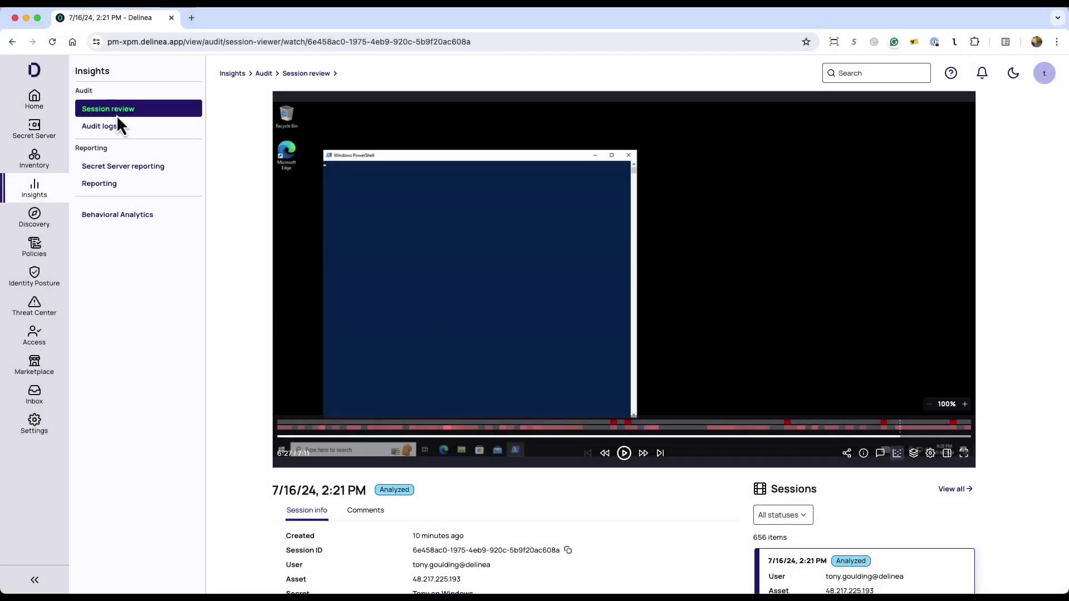
left_click(116, 113)
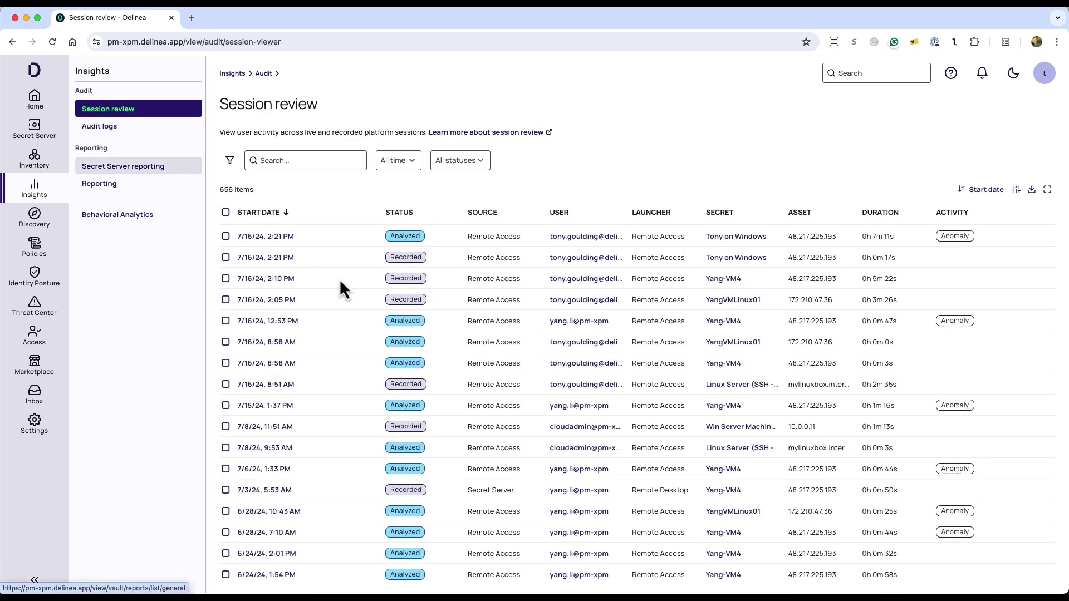
Analyze the 7/16/24 2:05 PM Linux session and filter its Activity to the 8 anomalies.
left_click(367, 299)
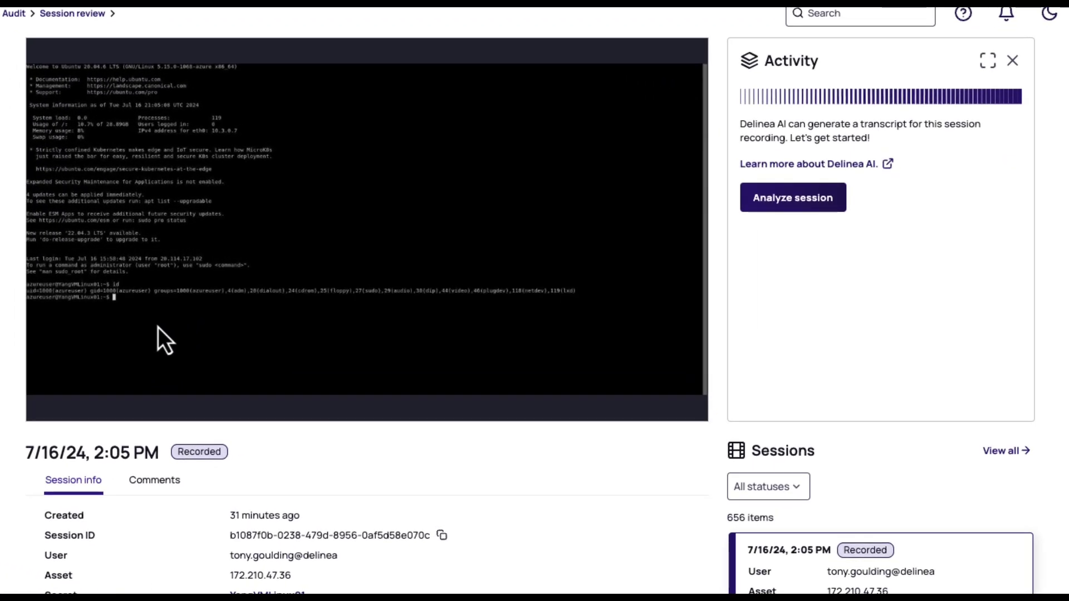
left_click(819, 201)
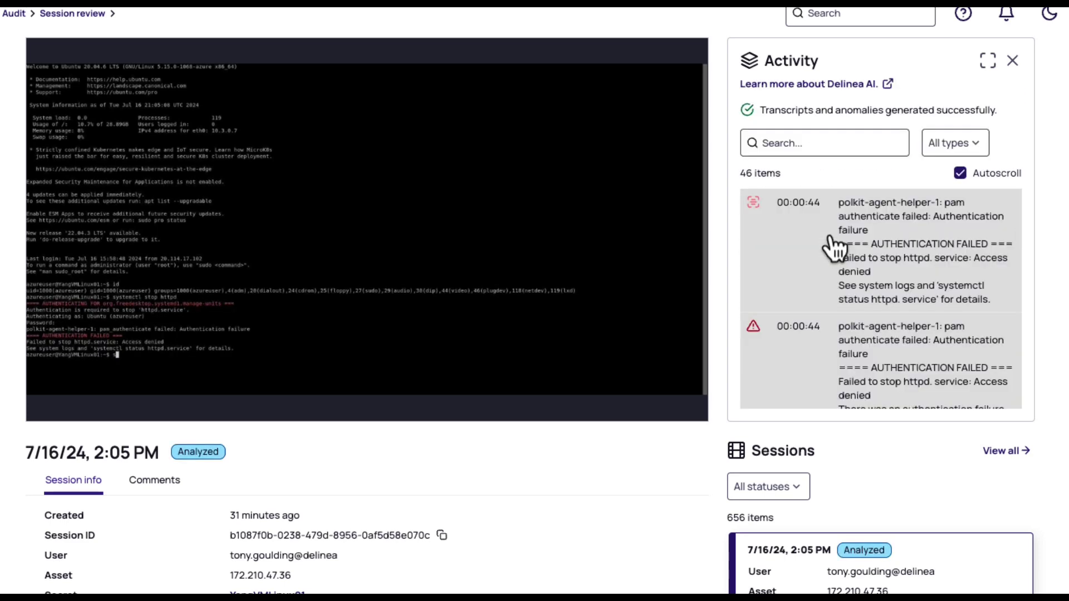
left_click(946, 143)
left_click(945, 186)
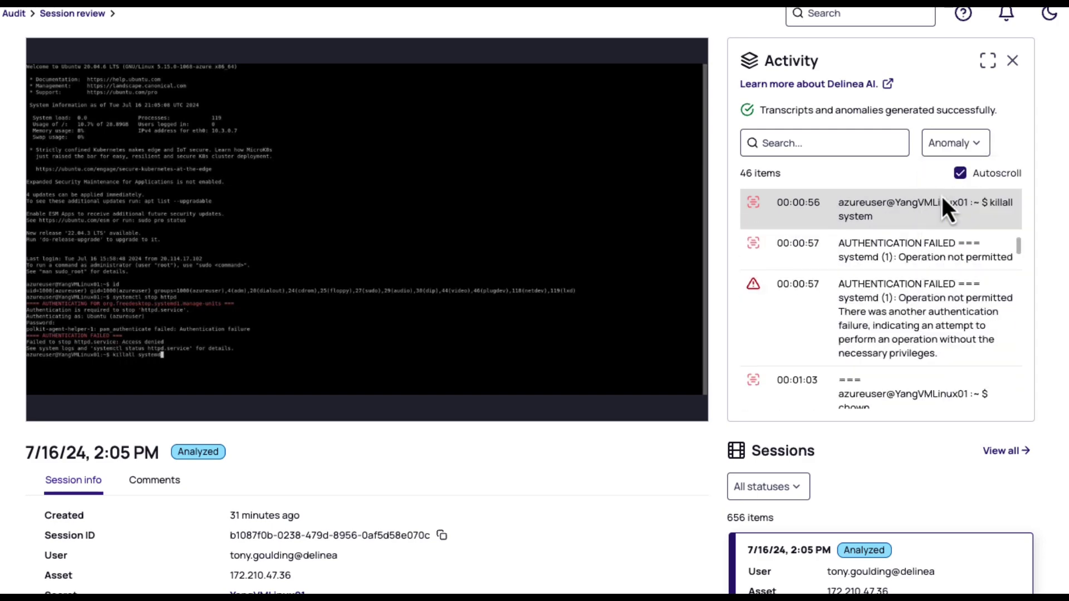
scroll(977, 305, "down", 1)
scroll(977, 306, "down", 3)
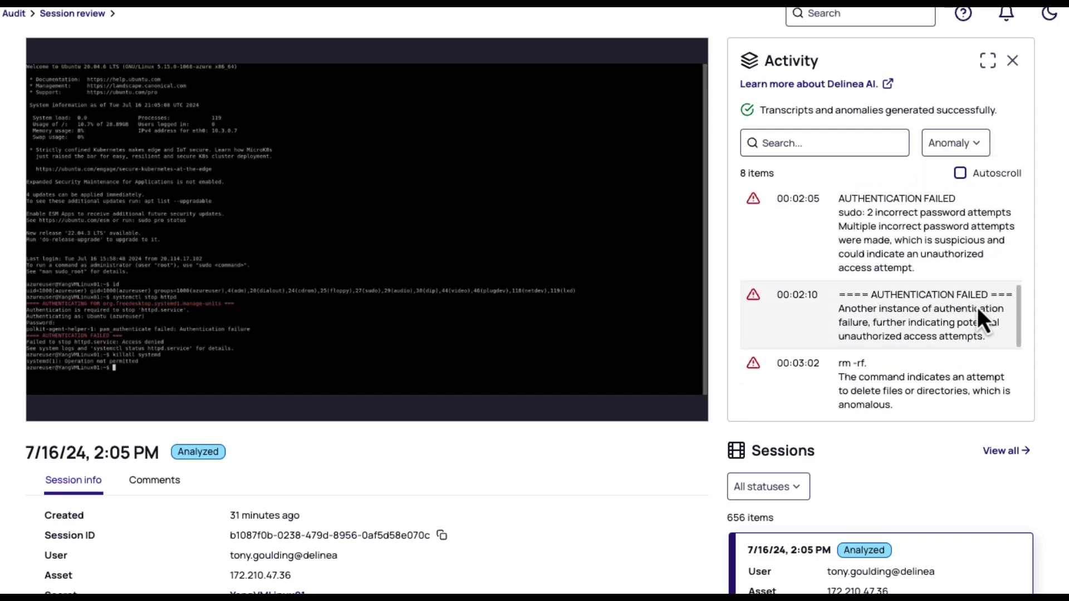
scroll(977, 306, "down", 1)
scroll(976, 304, "down", 2)
scroll(978, 306, "down", 2)
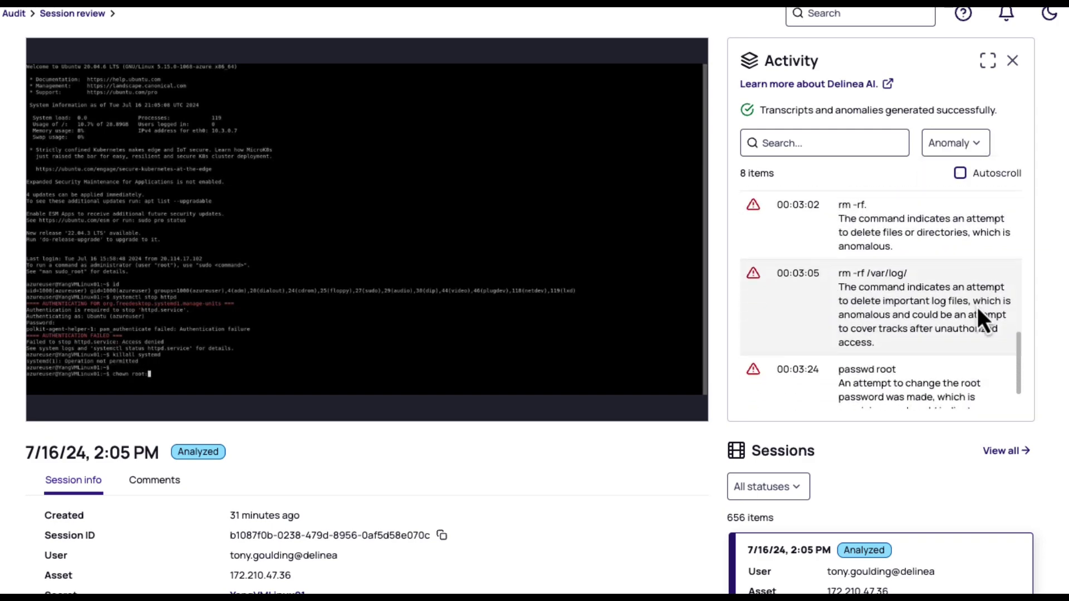
scroll(978, 307, "down", 1)
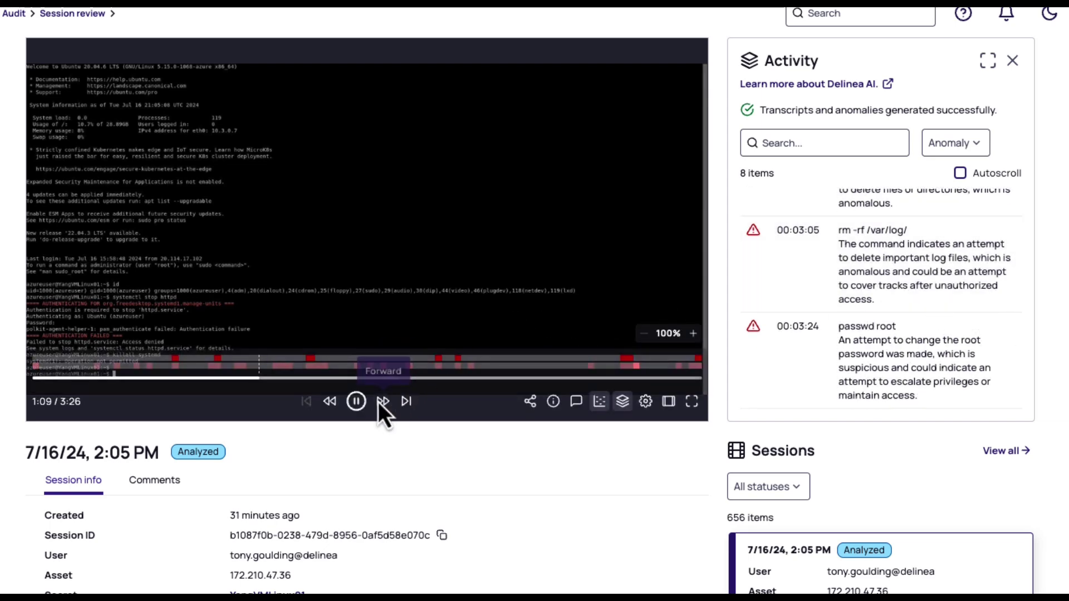
Pause the Linux recording and step through anomaly markers at 0:43, 0:56 and 1:24.
left_click(355, 402)
scroll(284, 275, "up", 5)
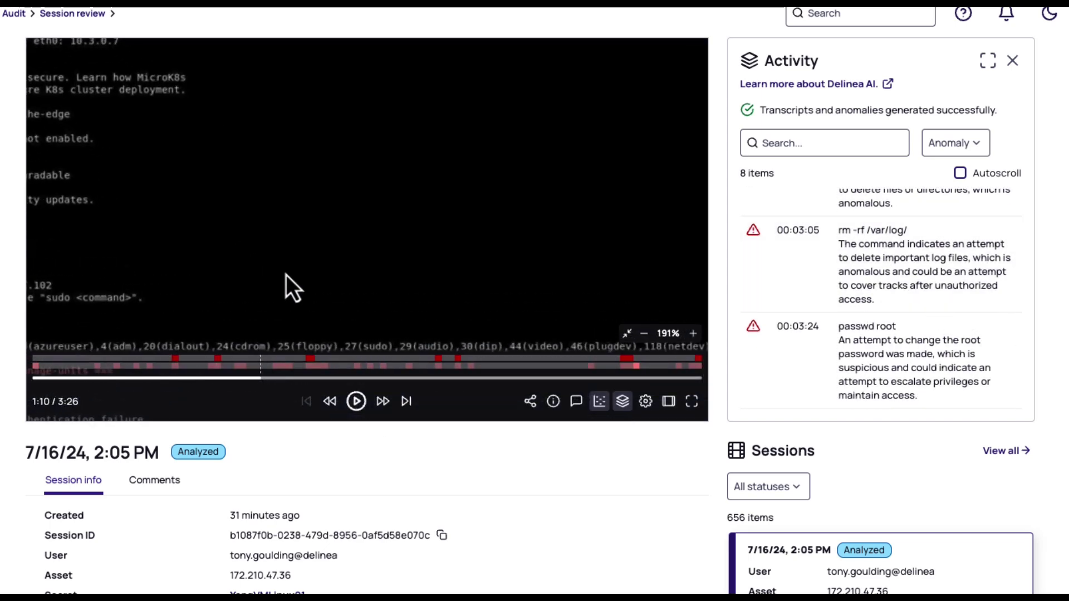
left_click(175, 361)
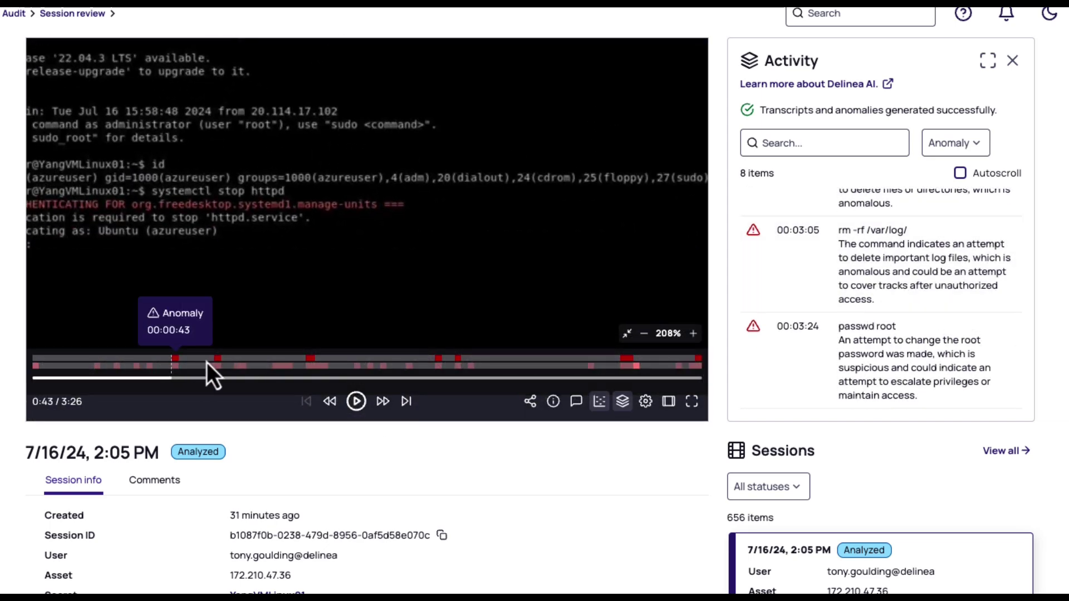
left_click(217, 363)
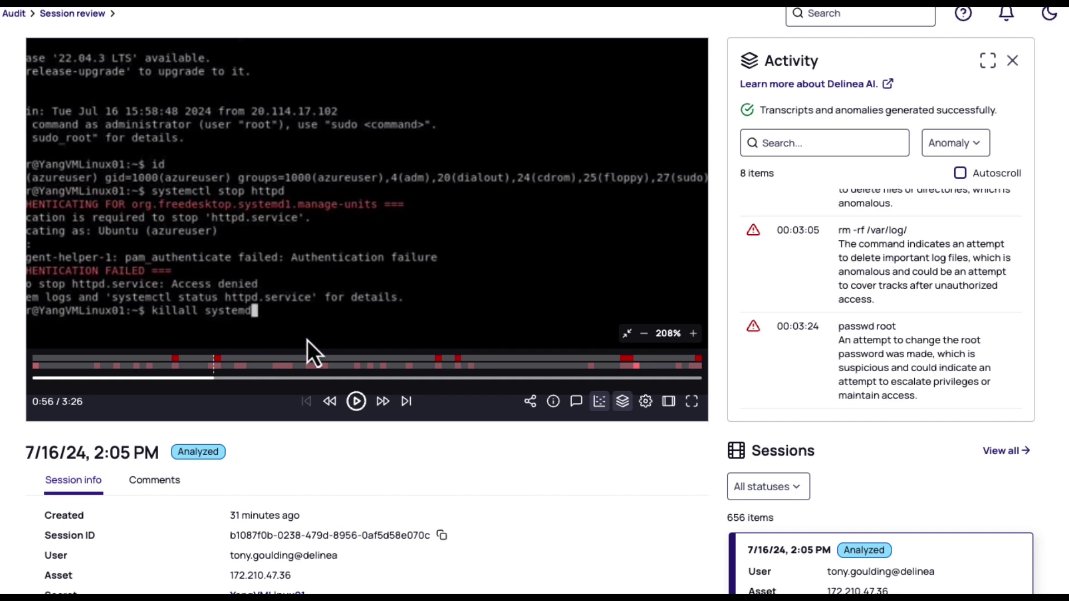
left_click_drag(308, 339, 428, 275)
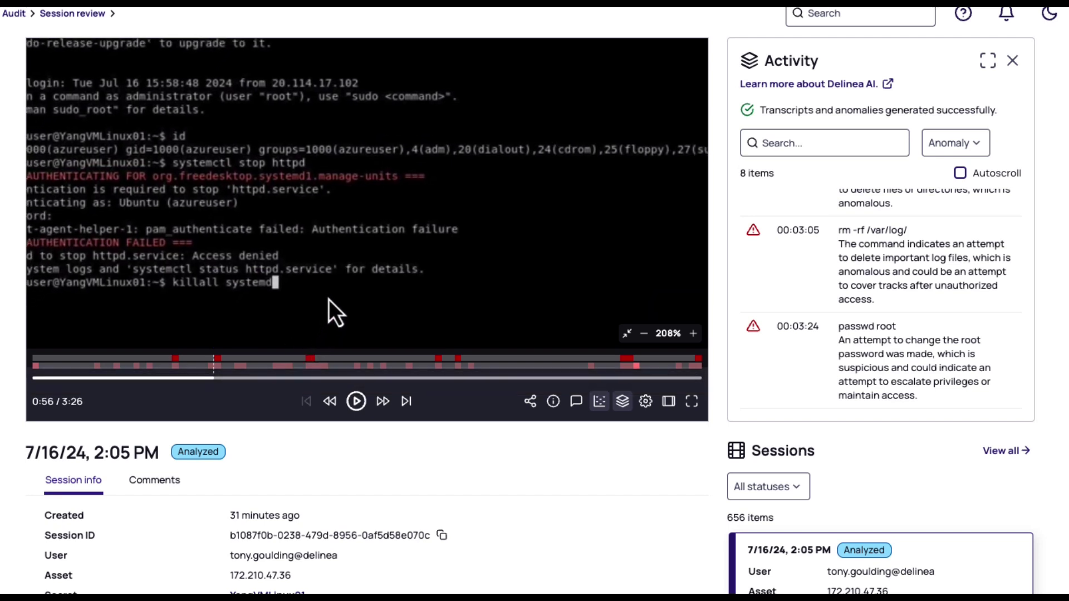
left_click(316, 359)
Toggle the heatmap, jump to 2:04 and 2:10, and play past sudo netstat -antlp.
left_click(600, 401)
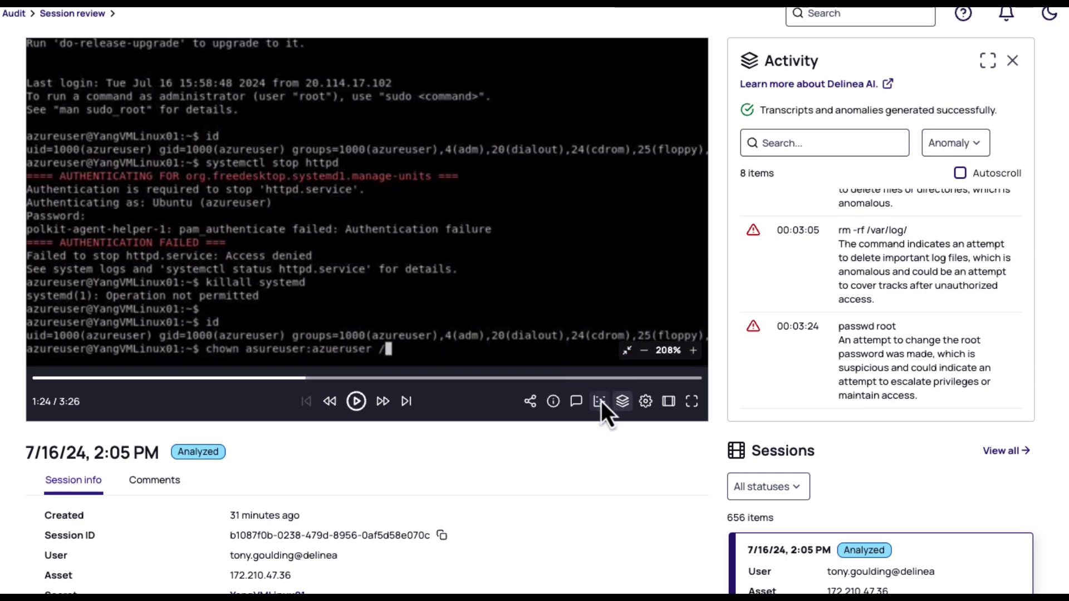
left_click(357, 402)
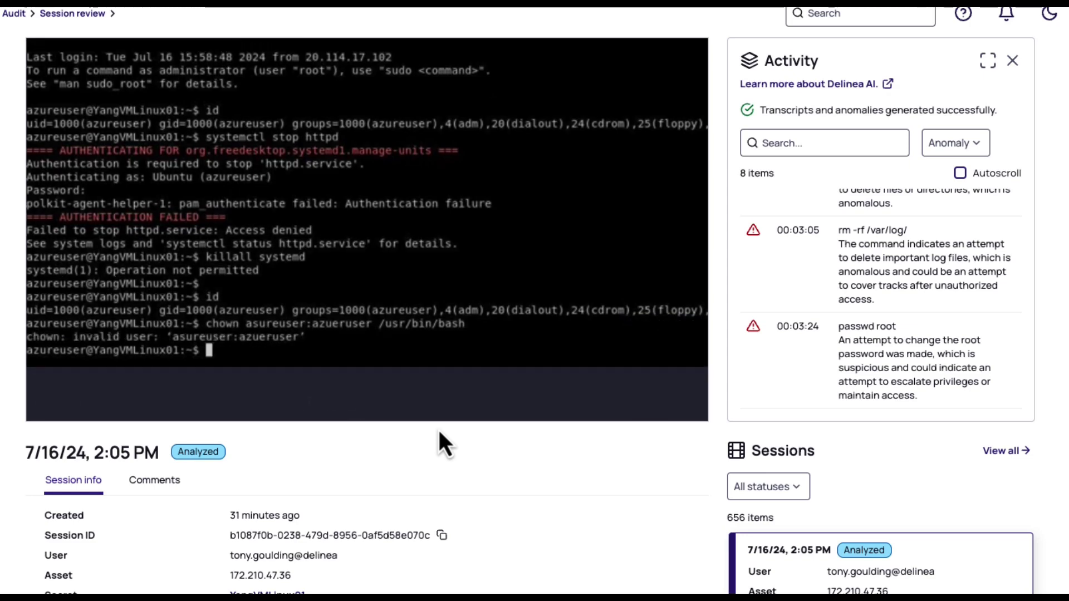
left_click(600, 404)
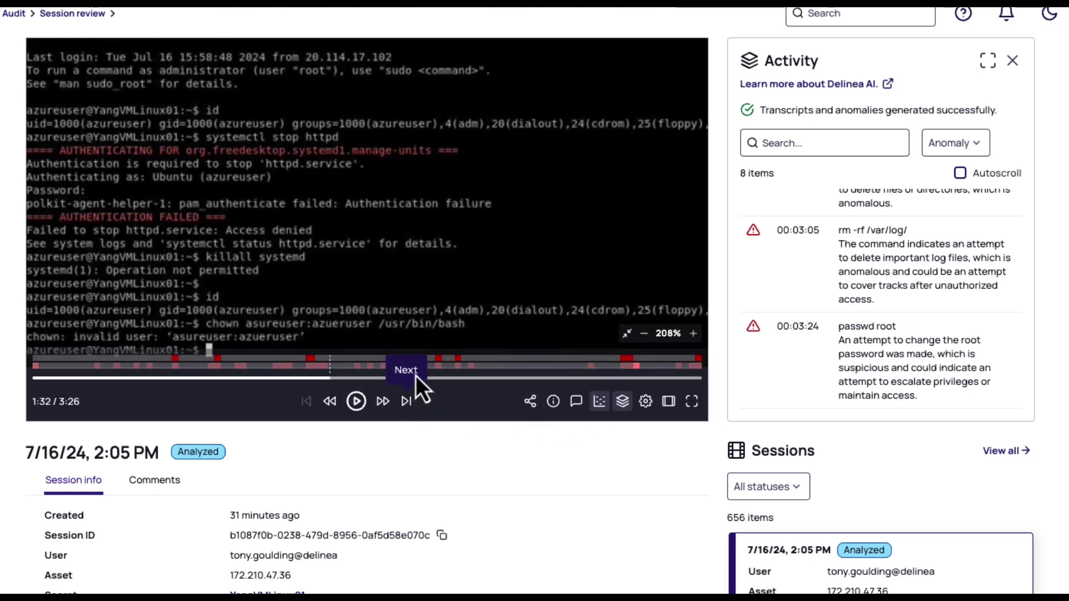
left_click(442, 361)
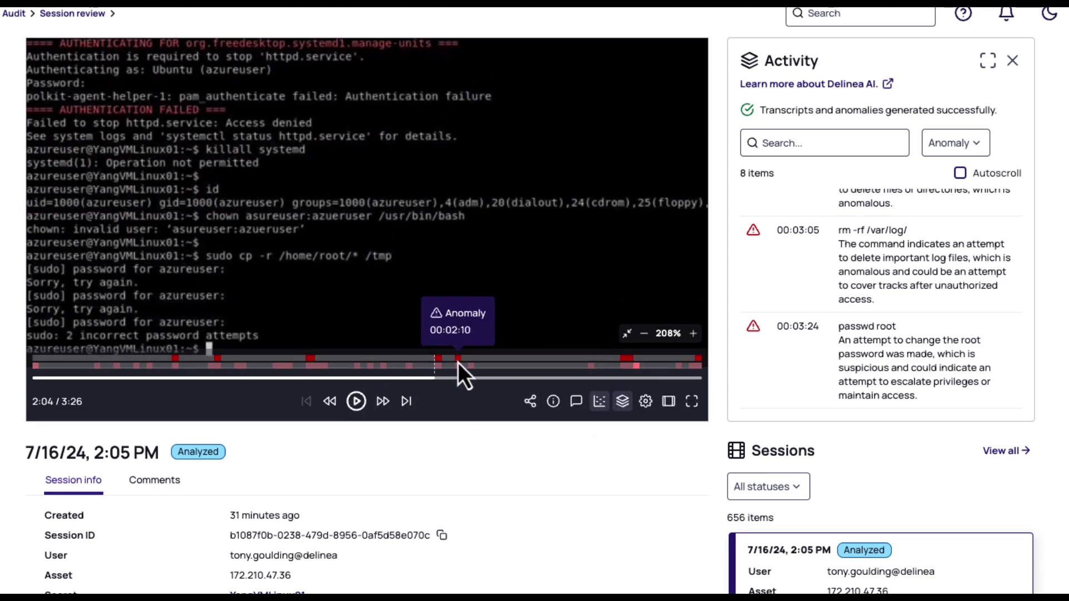
left_click(458, 362)
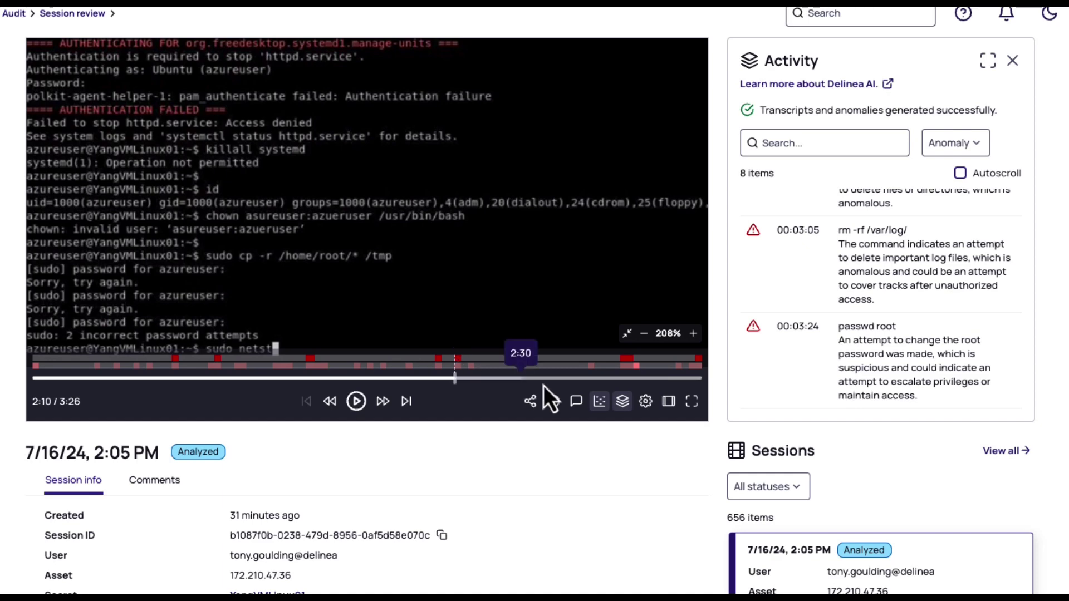
left_click(599, 404)
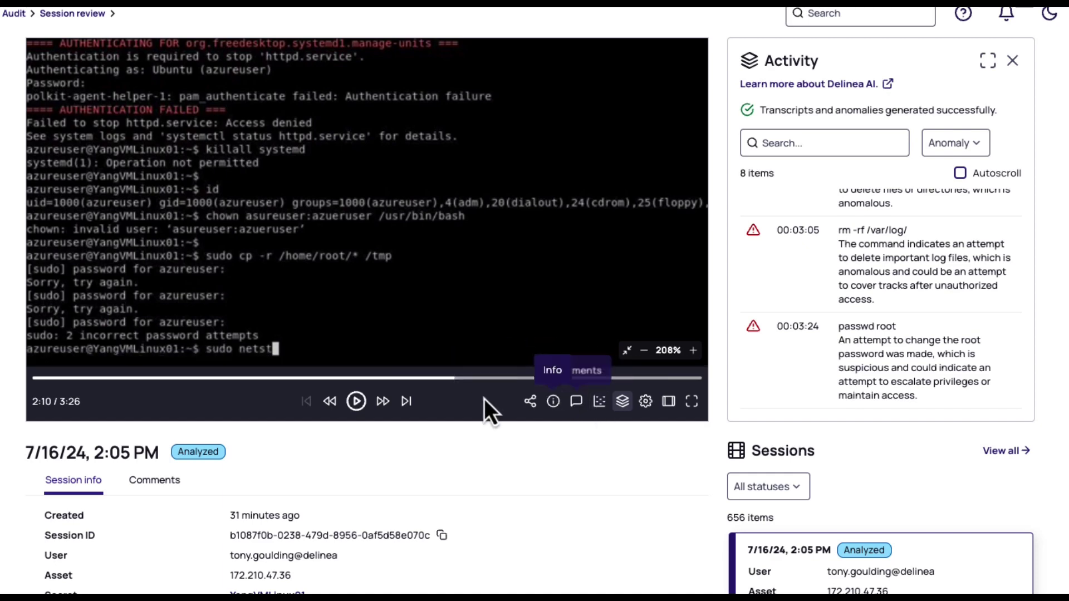
left_click(361, 407)
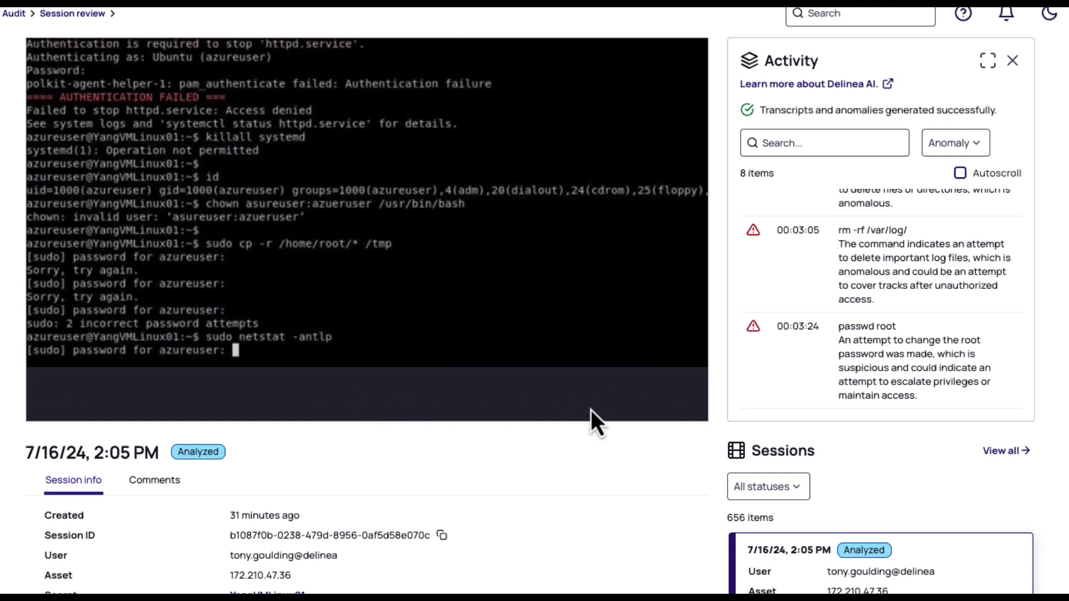
left_click(601, 405)
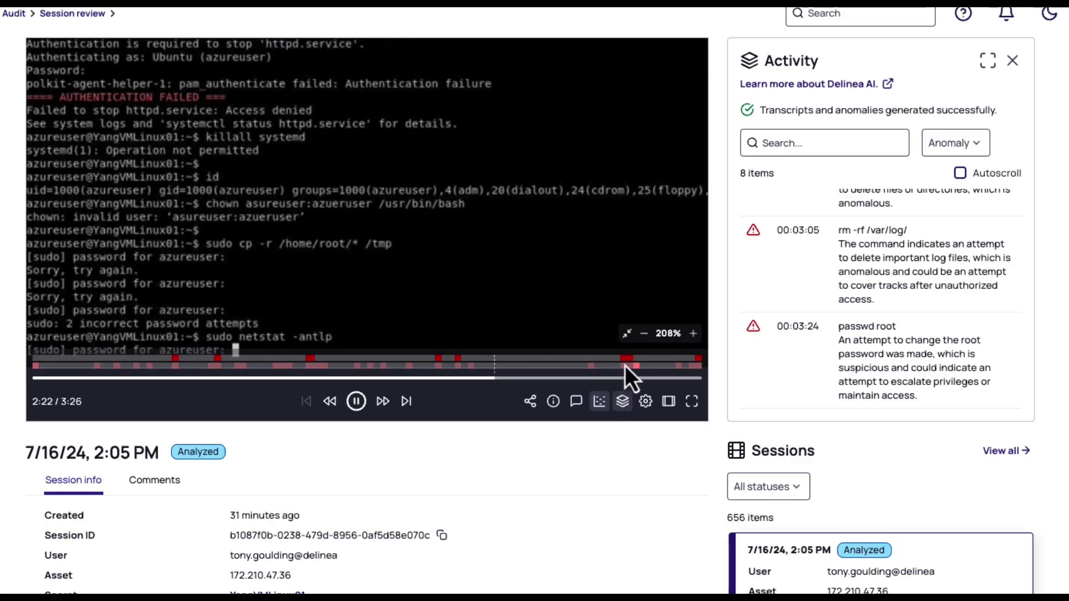